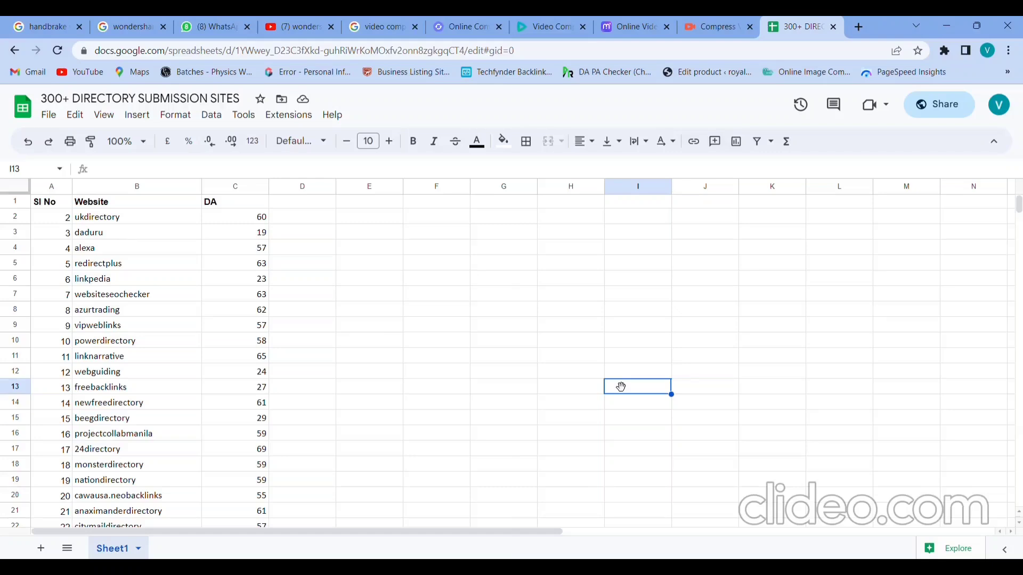
Step: Scan the sheet's website list from the top entry ukdirectory down toward the end
click(108, 435)
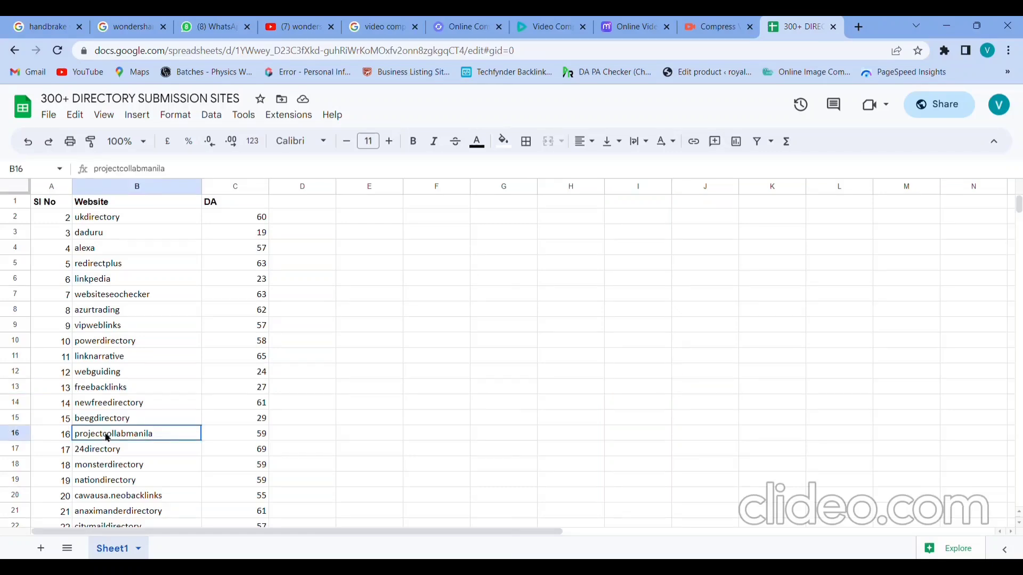
key(Up)
key(Up)
key(Up)
key(Up)
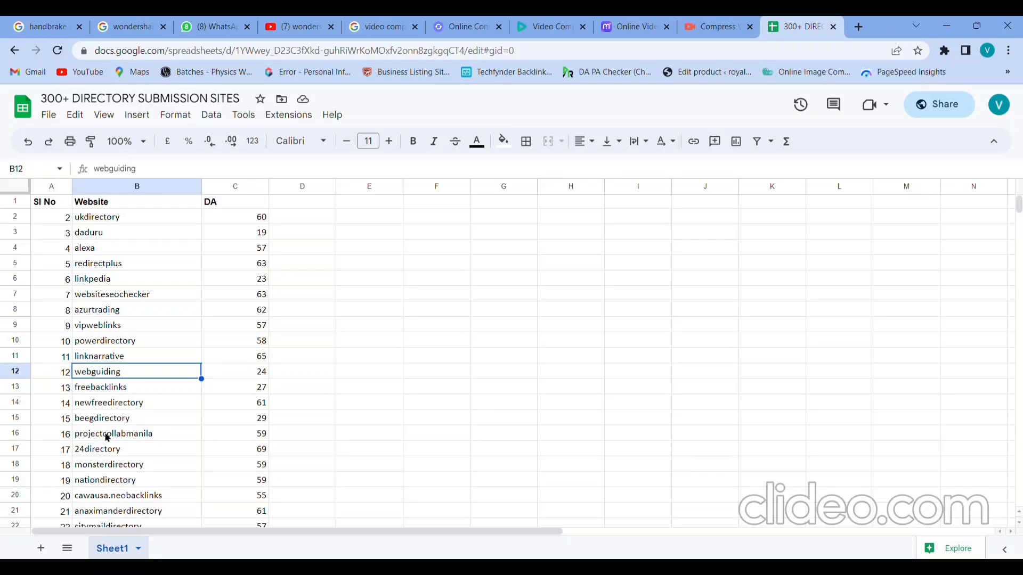
key(Up)
key(Up)
key(Up)
key(Up)
key(Up)
key(Up)
key(Up)
key(Up)
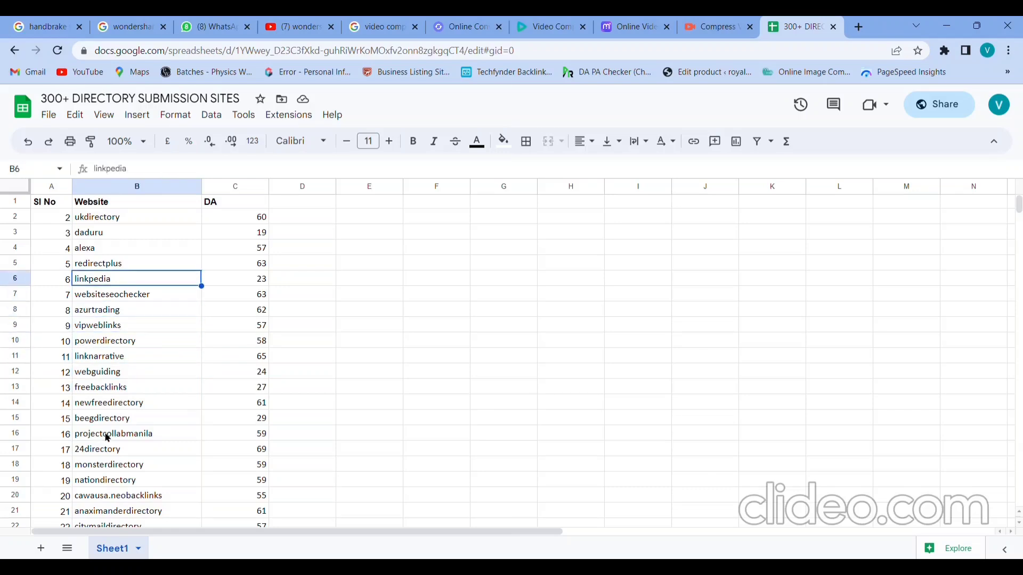
key(Up)
key(Up)
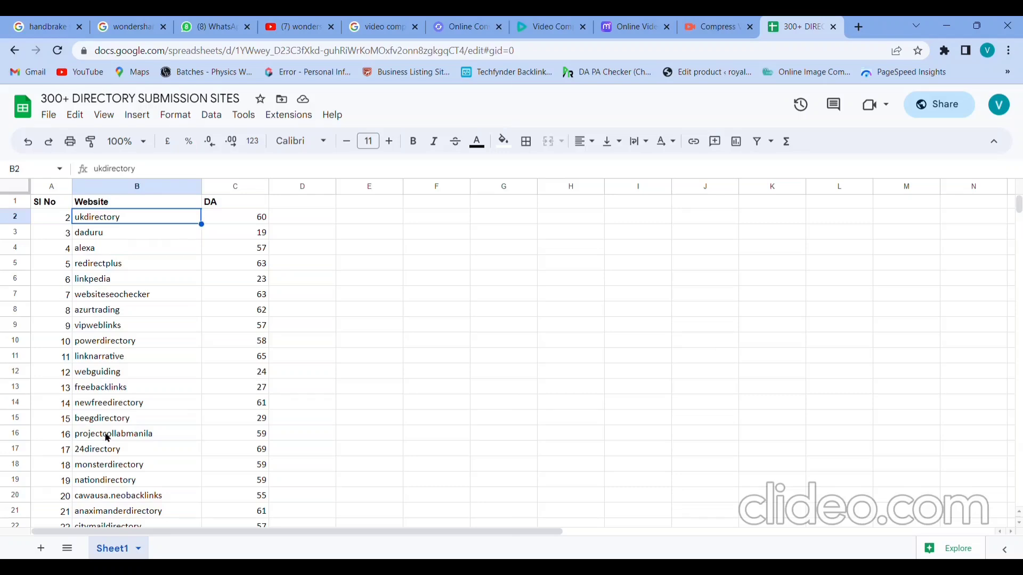
key(Down)
key(Down)
key(Down)
key(Down)
key(Down)
key(Down)
key(Down)
key(Down)
key(Down)
key(Down)
key(Down)
key(Down)
key(Down)
key(Down)
key(Down)
key(Down)
key(Down)
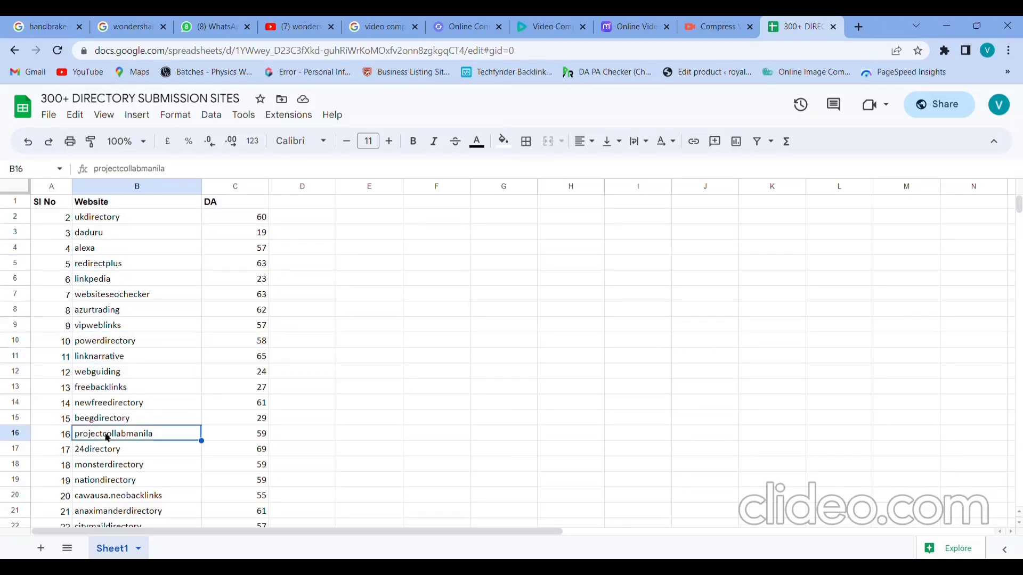
key(Down)
key(Down)
key(Down)
key(Down)
key(Down)
key(Down)
key(Down)
key(Down)
key(Down)
key(Down)
key(Down)
key(Down)
key(Down)
key(Down)
key(Down)
key(Down)
key(Down)
key(Down)
key(Down)
key(Down)
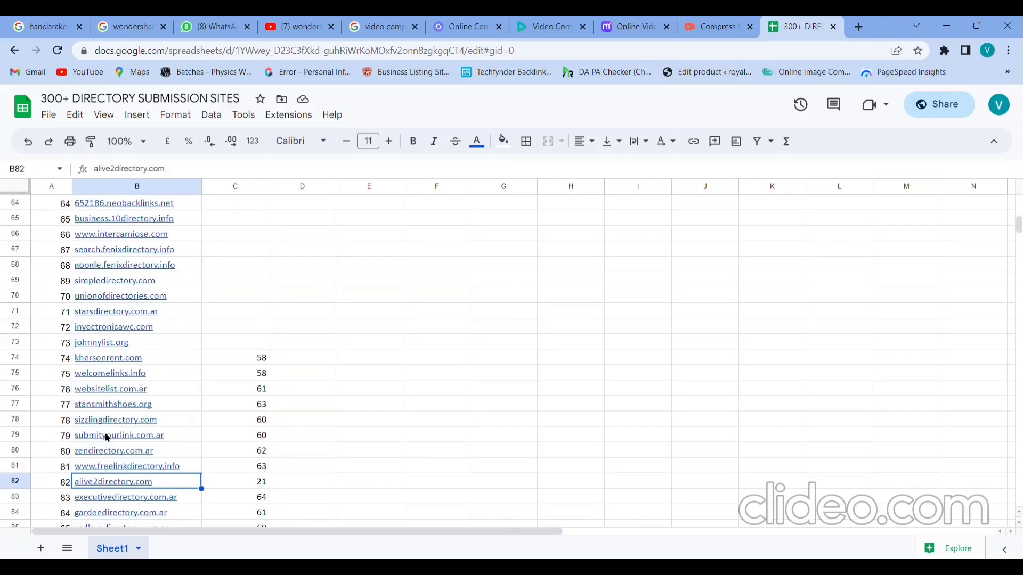
Step: Copy projectcollabmanila from cell B16 and open a new blank browser tab
key(Up)
key(Up)
key(Up)
key(Up)
key(Up)
key(Up)
key(Up)
key(Up)
key(Up)
key(Up)
key(Up)
key(Up)
key(Up)
key(Up)
key(Up)
key(Up)
key(Up)
key(Up)
key(Up)
key(Up)
key(Up)
key(Up)
key(Up)
key(Up)
key(Up)
key(Up)
key(Up)
key(Up)
key(Up)
key(Up)
key(Up)
key(Up)
key(Up)
key(Up)
key(Up)
key(Up)
key(Up)
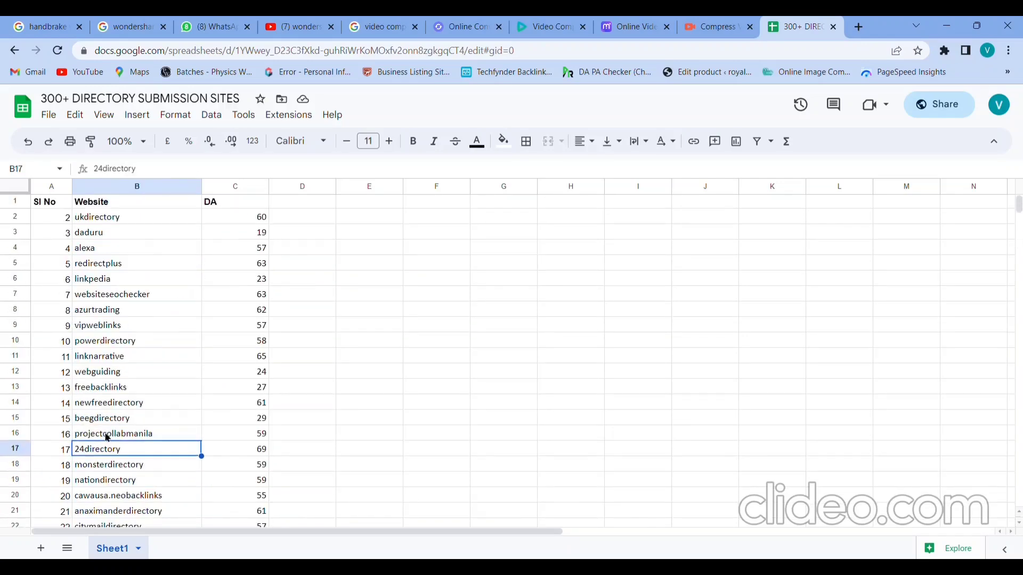
key(Down)
key(Down)
key(Down)
key(Down)
key(Down)
key(Down)
key(Down)
key(Down)
key(Down)
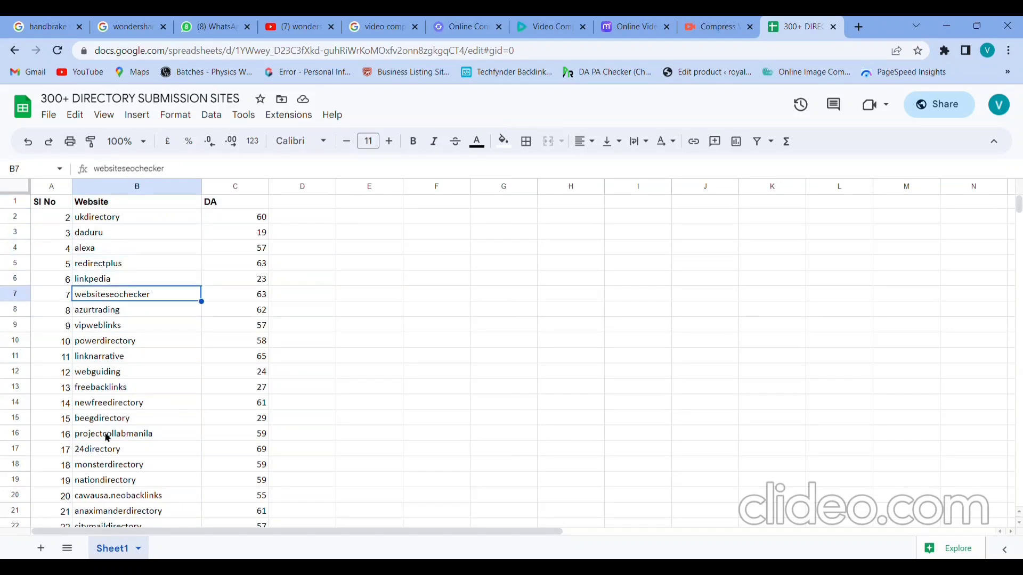
key(Down)
key(Down)
key(Down)
key(Down)
key(Down)
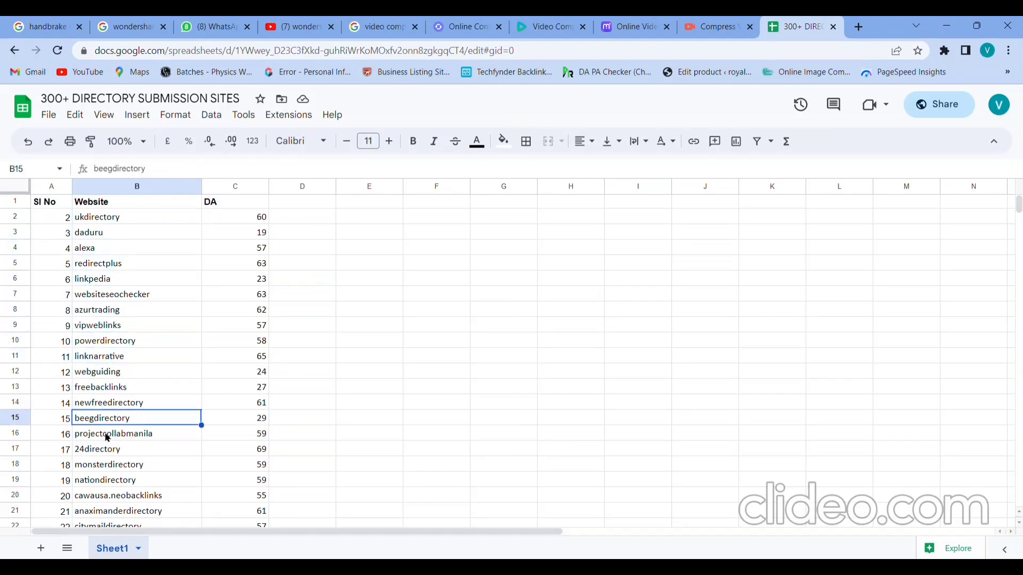
key(Up)
key(Up)
key(Up)
key(Down)
key(Down)
key(Down)
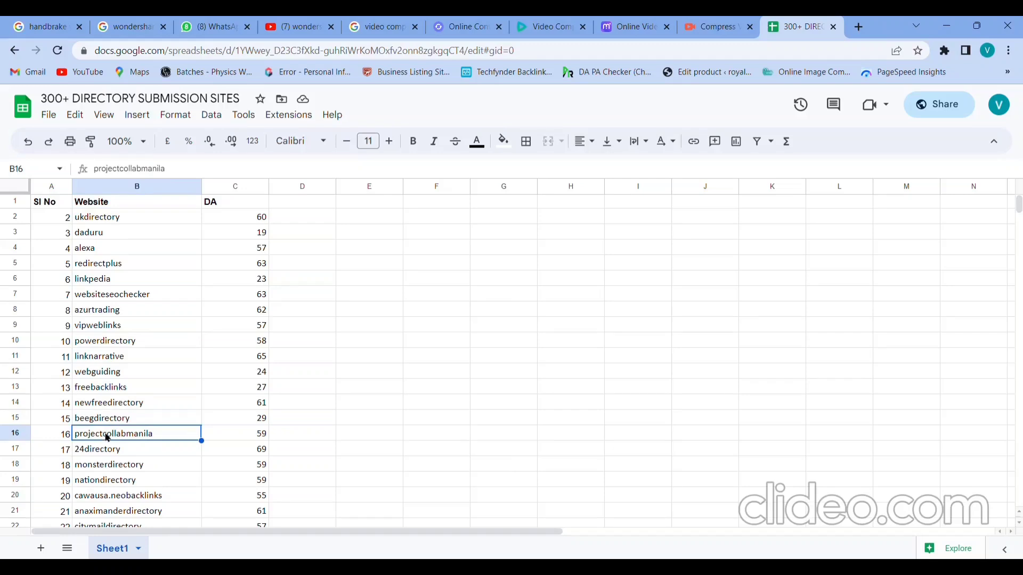
key(ctrl+c)
click(858, 27)
Step: Search Google for projectcollabmanila and open the Project Collab Manila Link Directory result
click(844, 57)
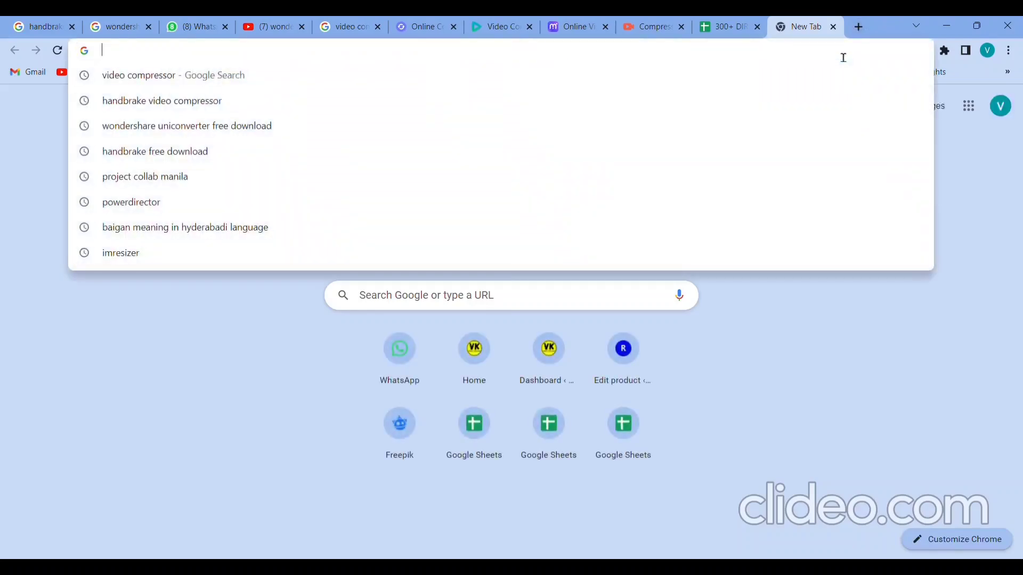
key(ctrl+v)
key(Return)
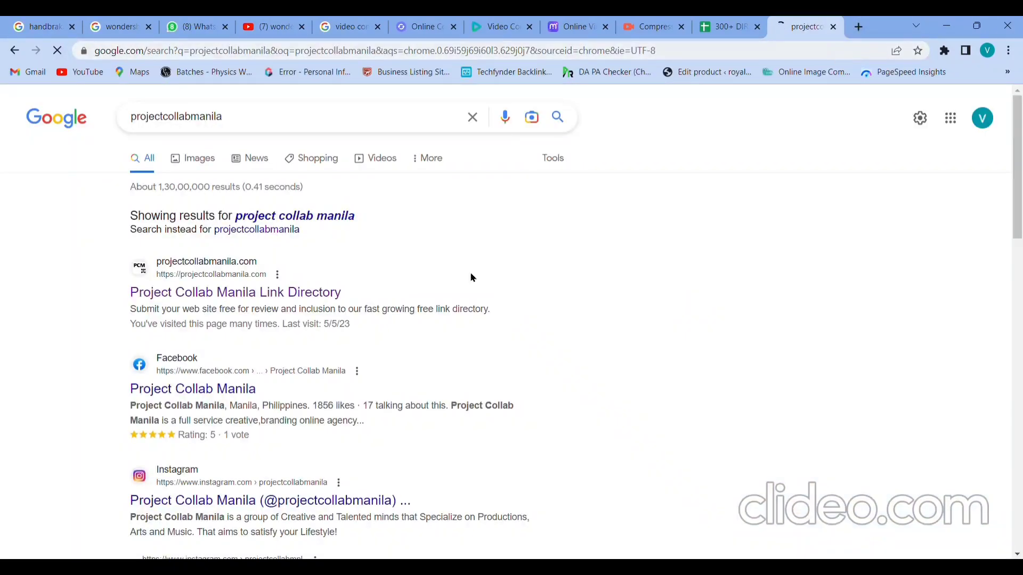
click(309, 293)
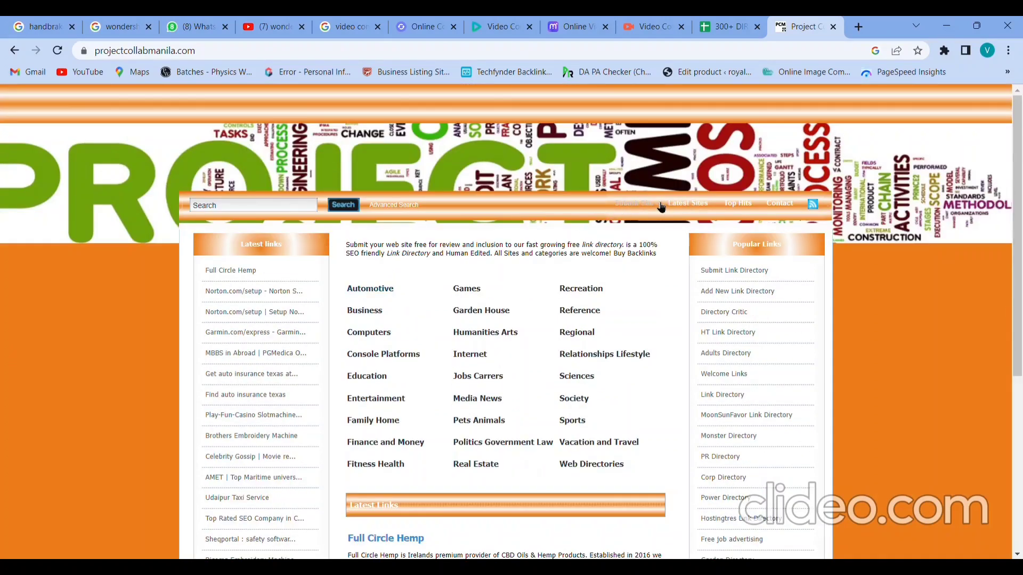
Step: Go to the directory's Submit Site page
click(649, 207)
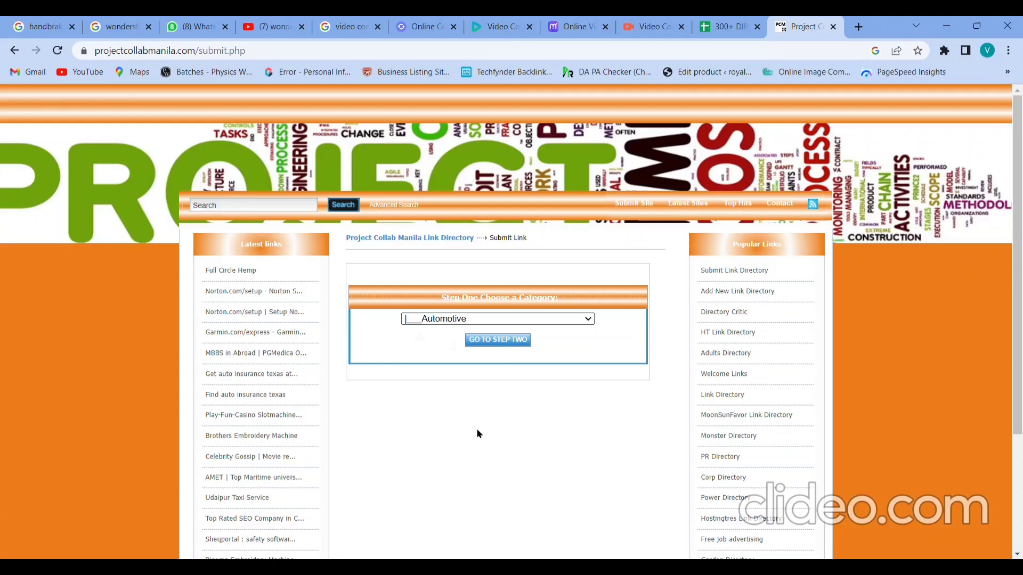
Step: Choose SEO Services as the category and continue to Step Two
click(484, 415)
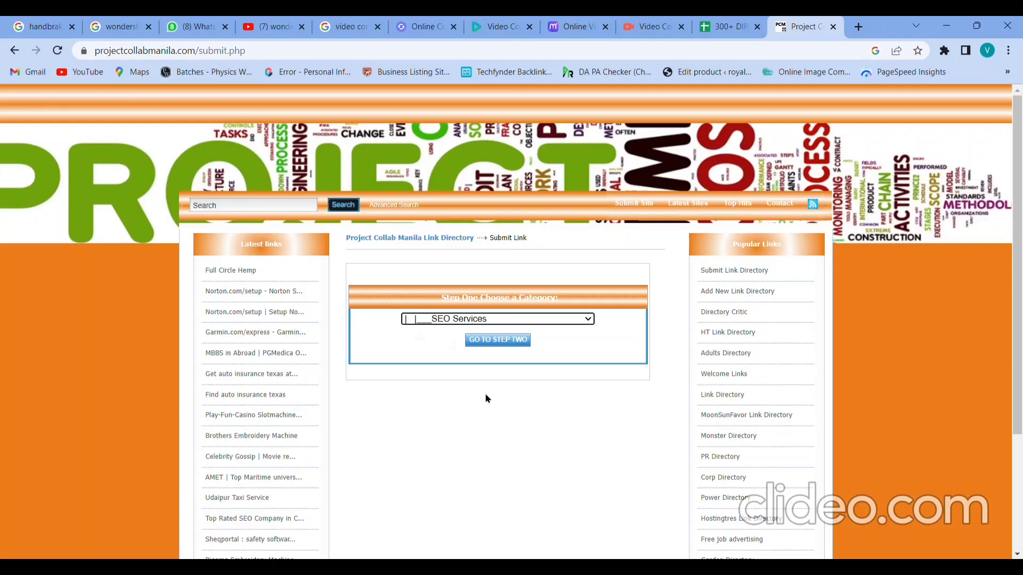
click(507, 345)
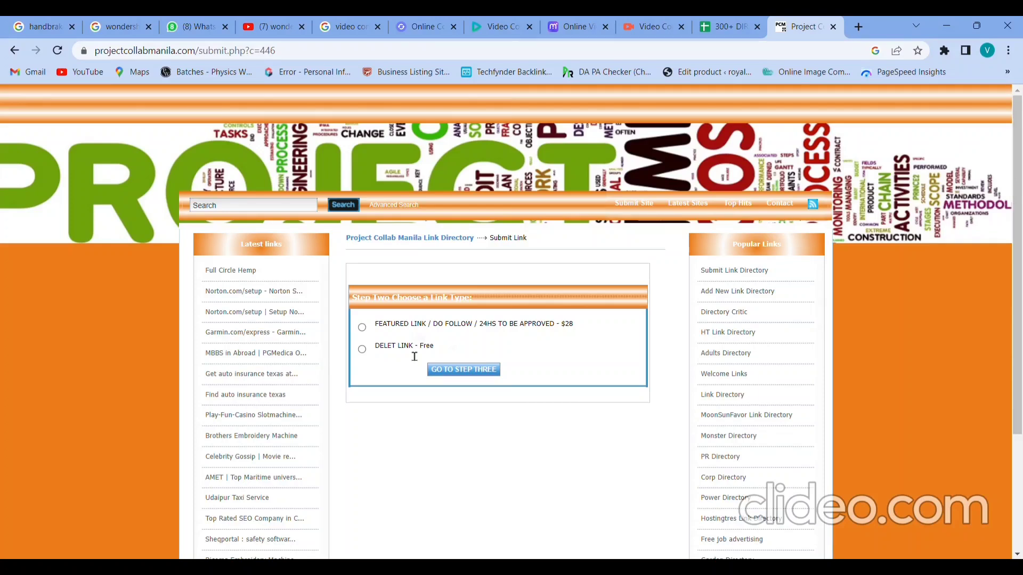
Step: Choose the free link type instead of the paid featured link and continue to Step Three
click(363, 350)
drag(375, 326, 577, 327)
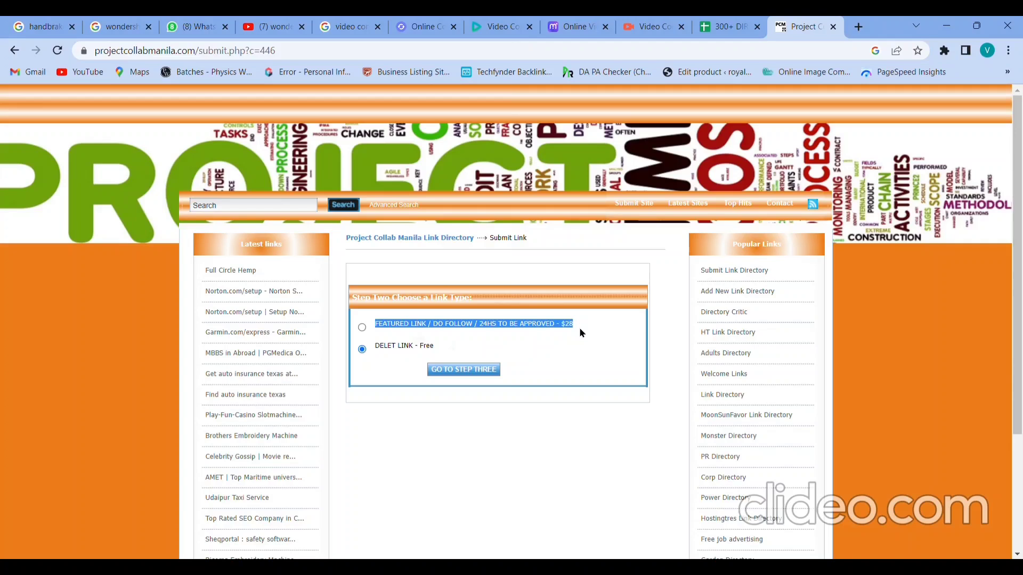
click(581, 333)
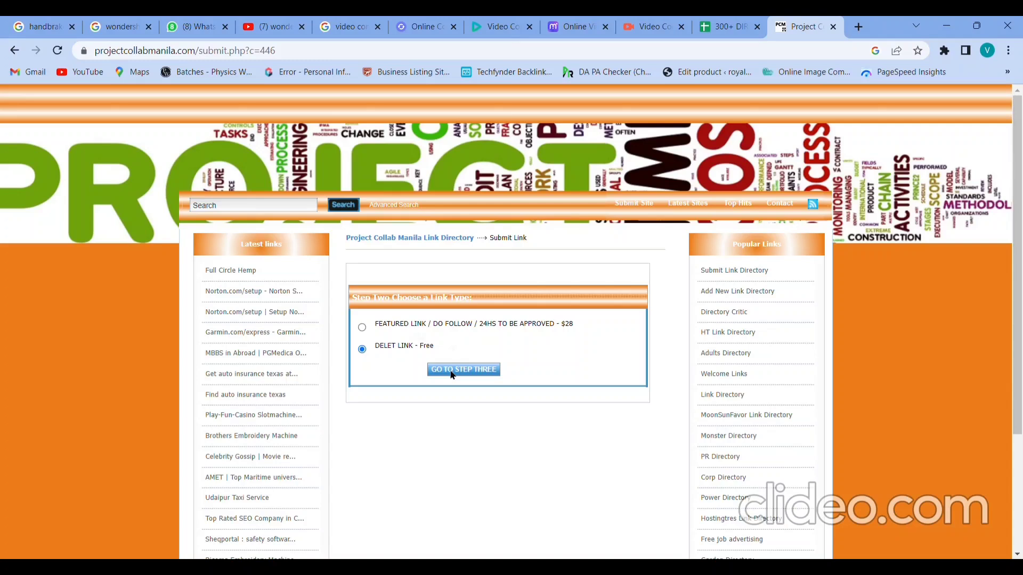
click(453, 375)
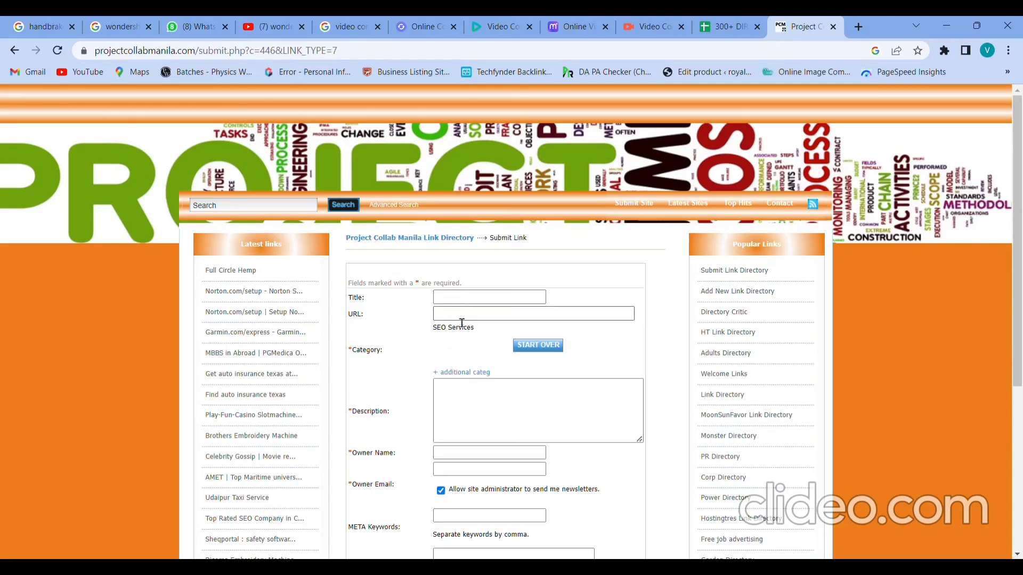
click(462, 302)
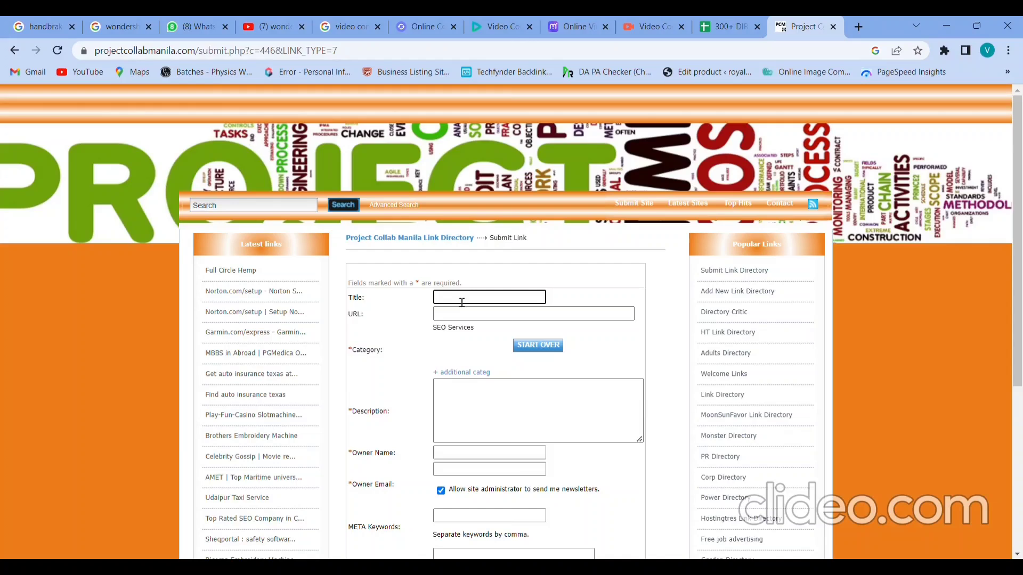
key(Tab)
key(Tab)
key(Tab)
key(Tab)
key(Tab)
key(Tab)
key(Tab)
key(Tab)
key(Tab)
key(Tab)
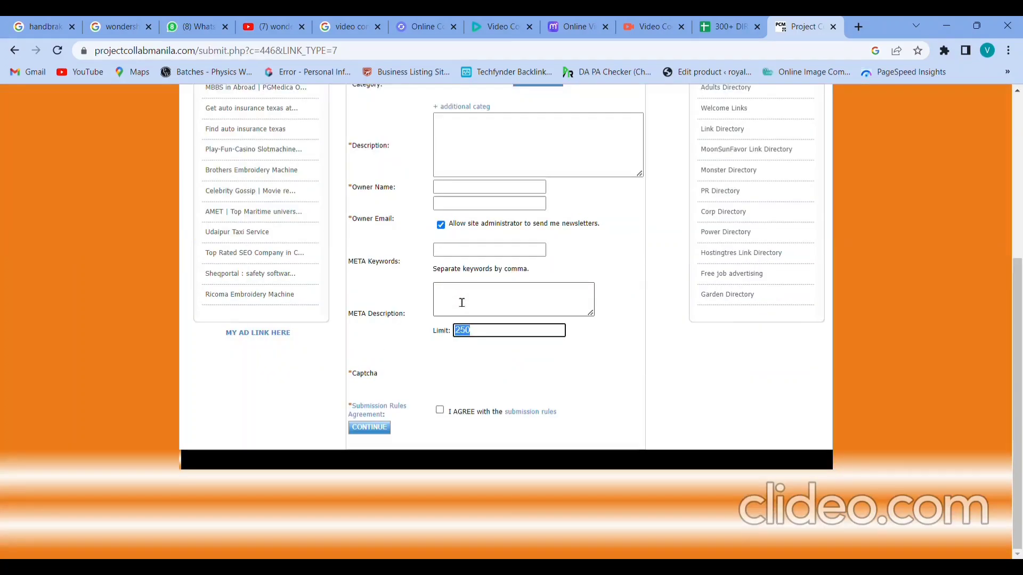
key(Tab)
key(Tab)
key(Tab)
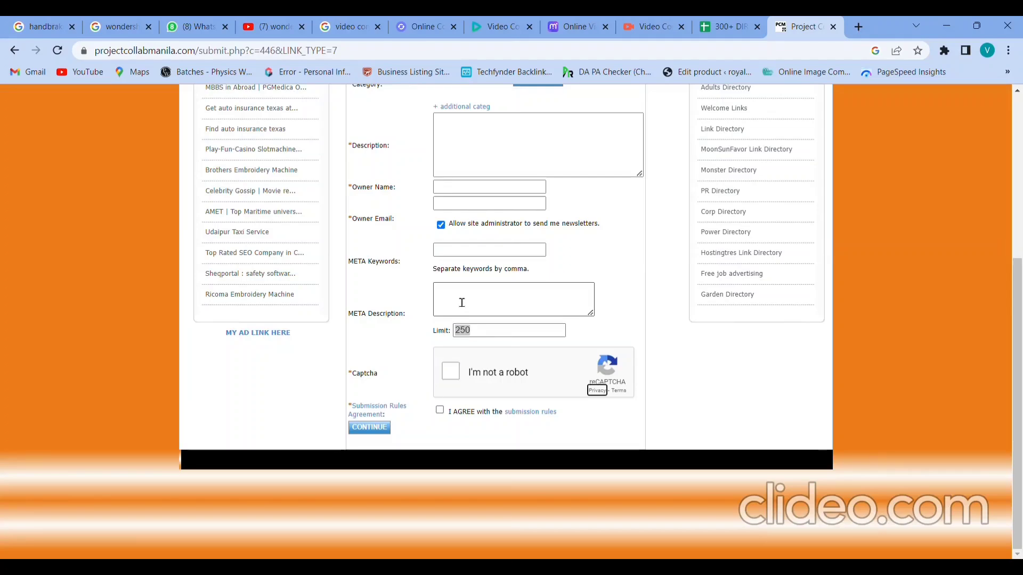
scroll(462, 303, up, 5)
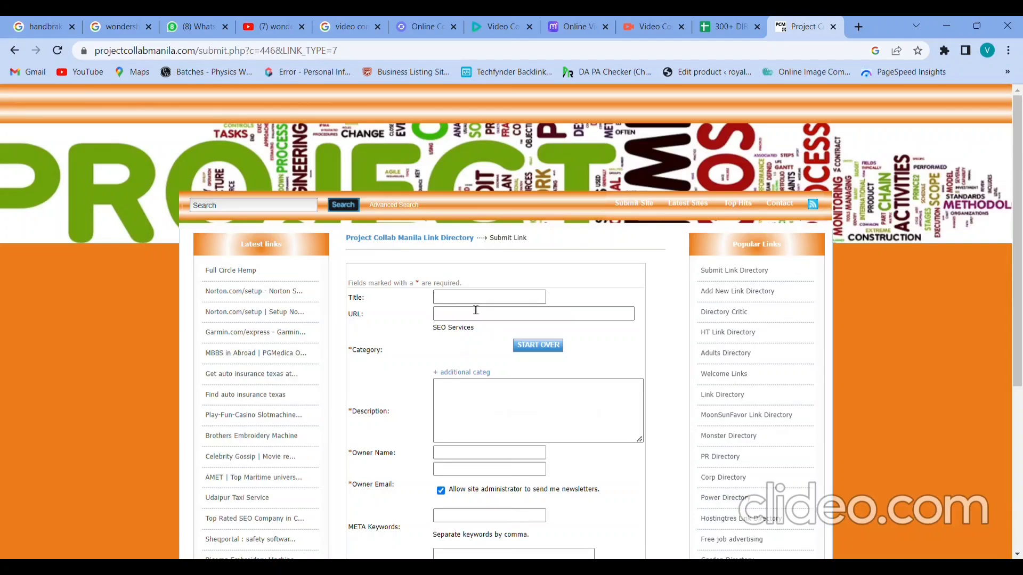
click(474, 303)
click(501, 297)
key(ctrl+v)
key(Tab)
key(ctrl+v)
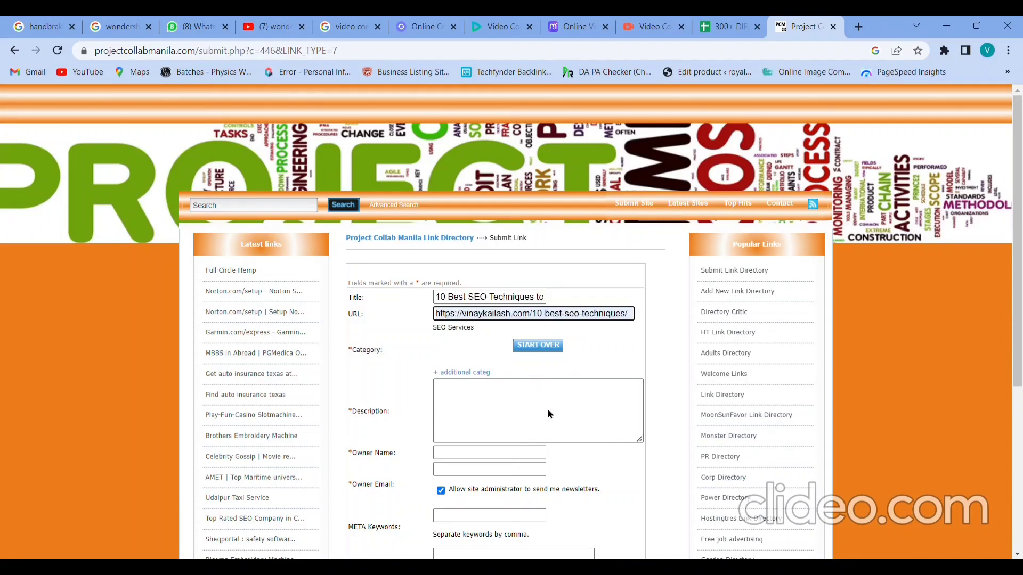
click(505, 418)
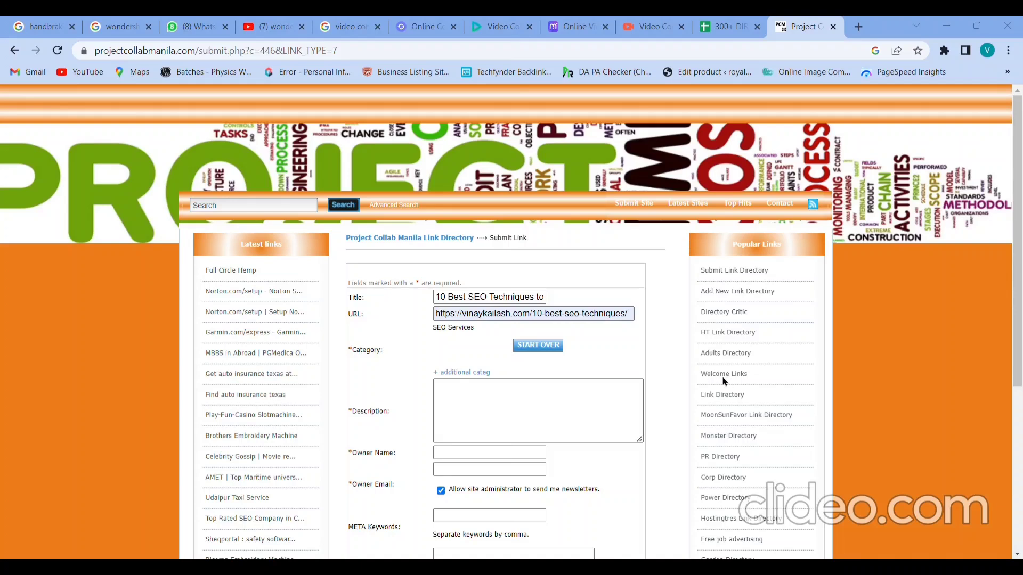
Step: Paste the blog summary into Description, accept the suggested owner name, and enter the owner's e-mail
click(509, 395)
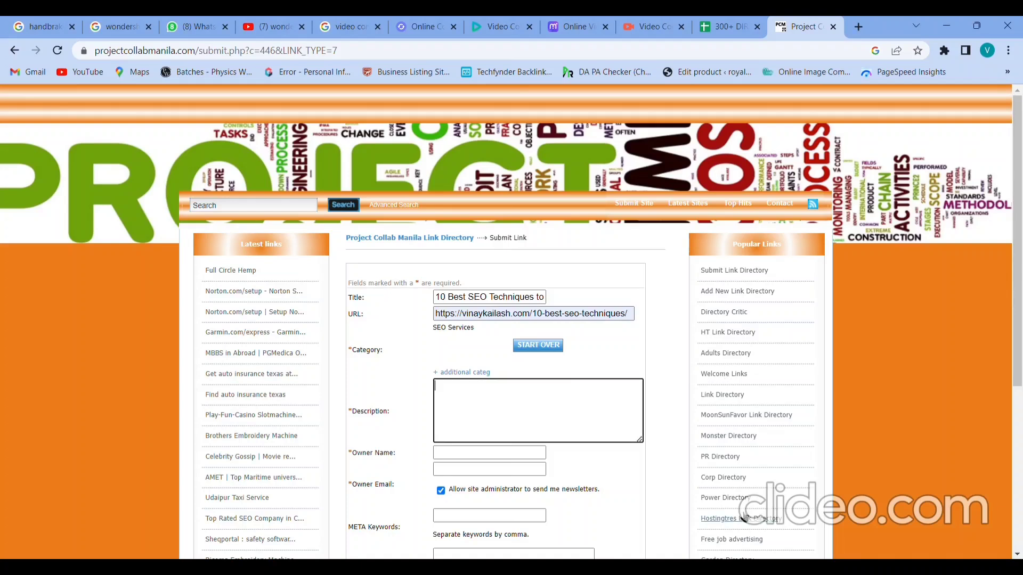
key(ctrl+v)
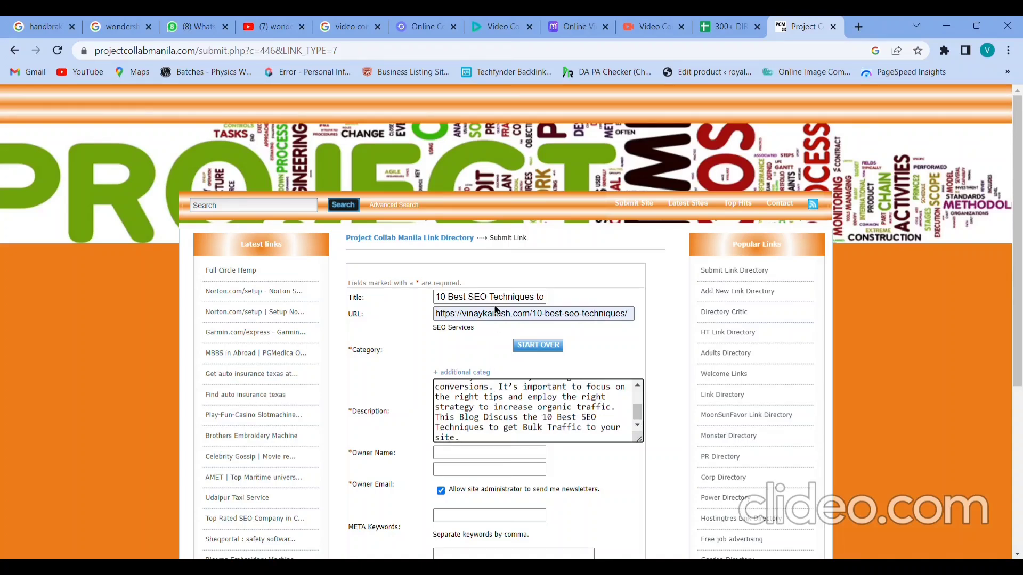
click(472, 452)
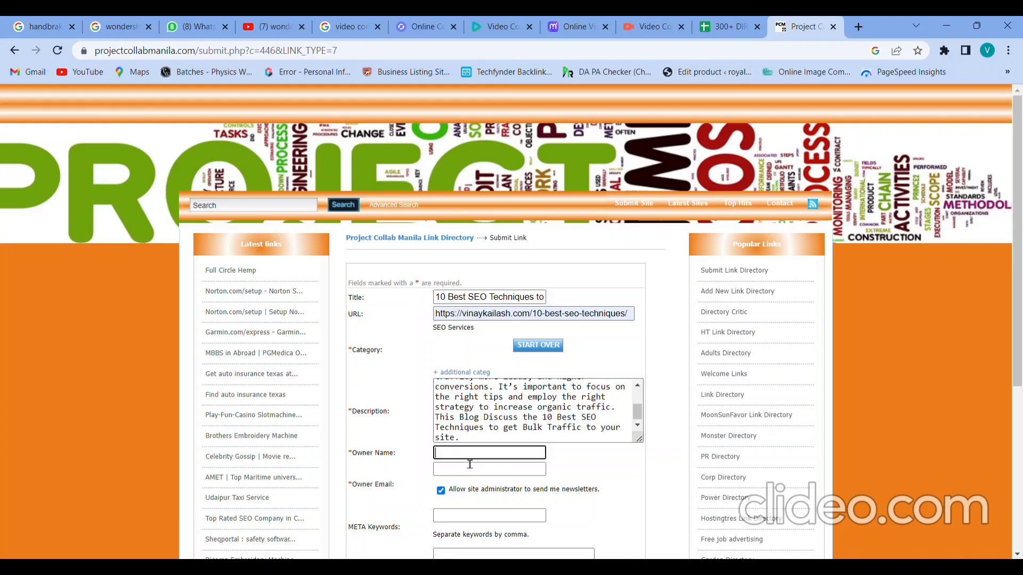
click(491, 390)
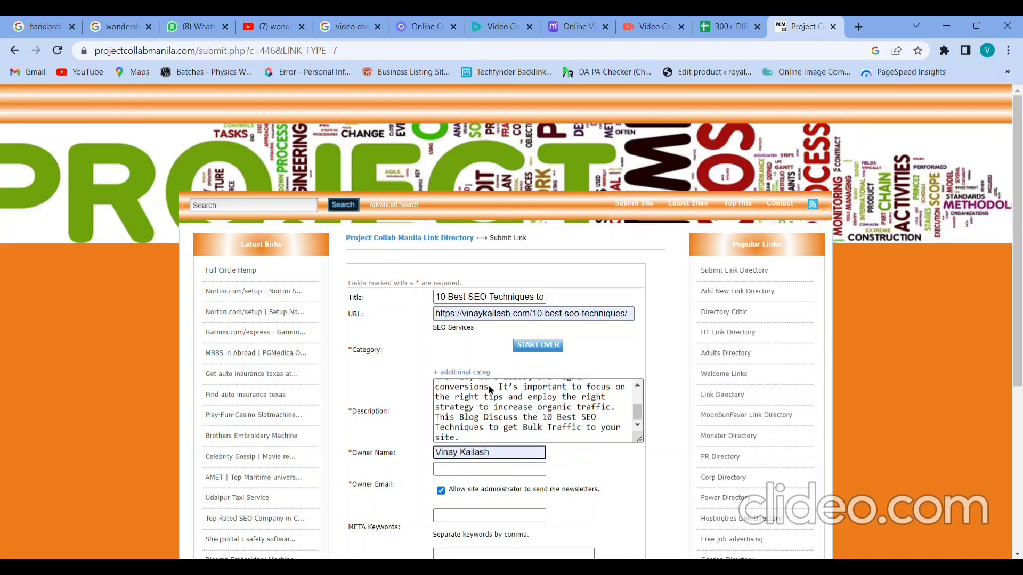
click(465, 475)
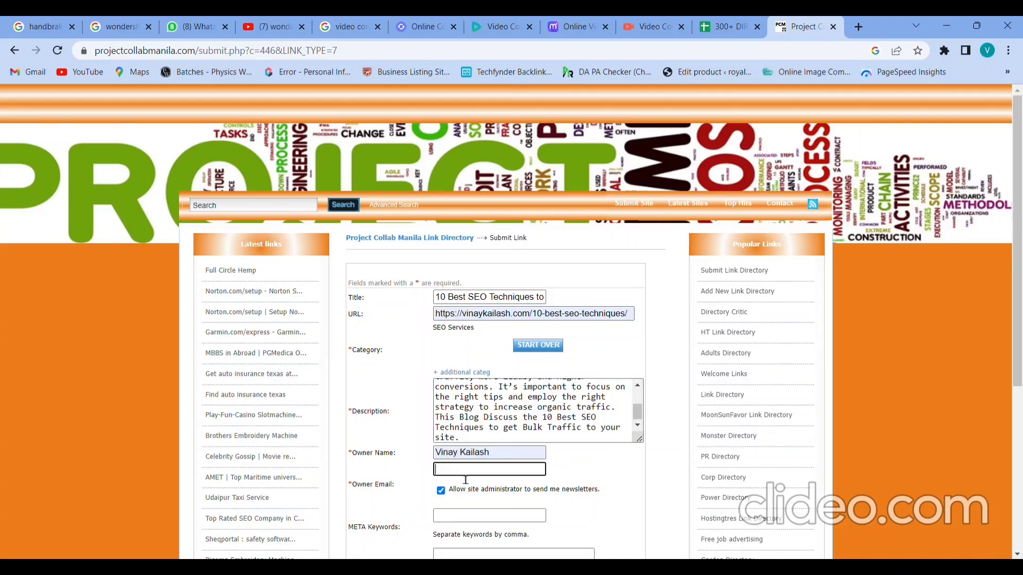
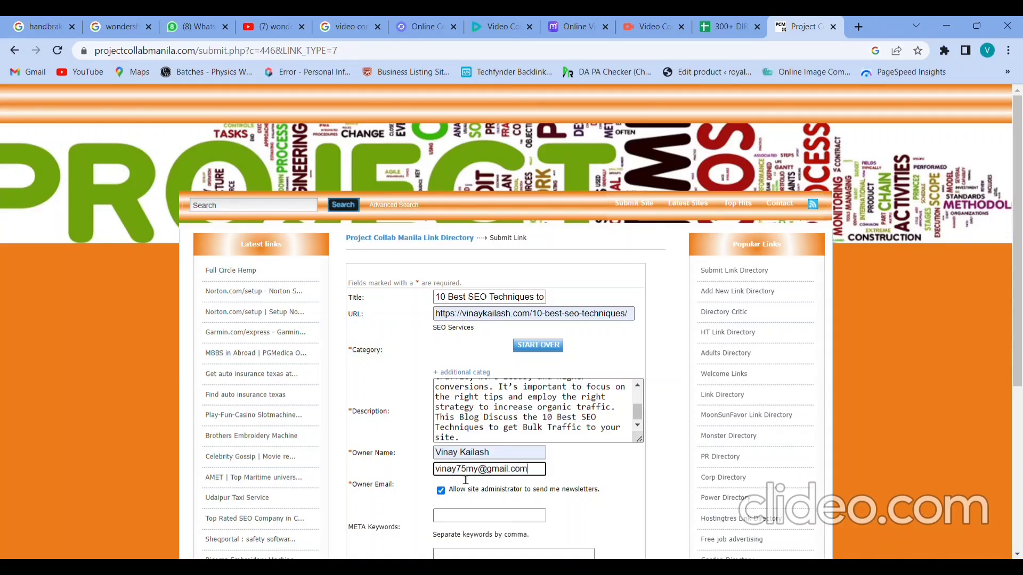
scroll(464, 479, down, 1)
Step: Paste the SEO keyword list into META Keywords and the paragraph into META Description
click(454, 454)
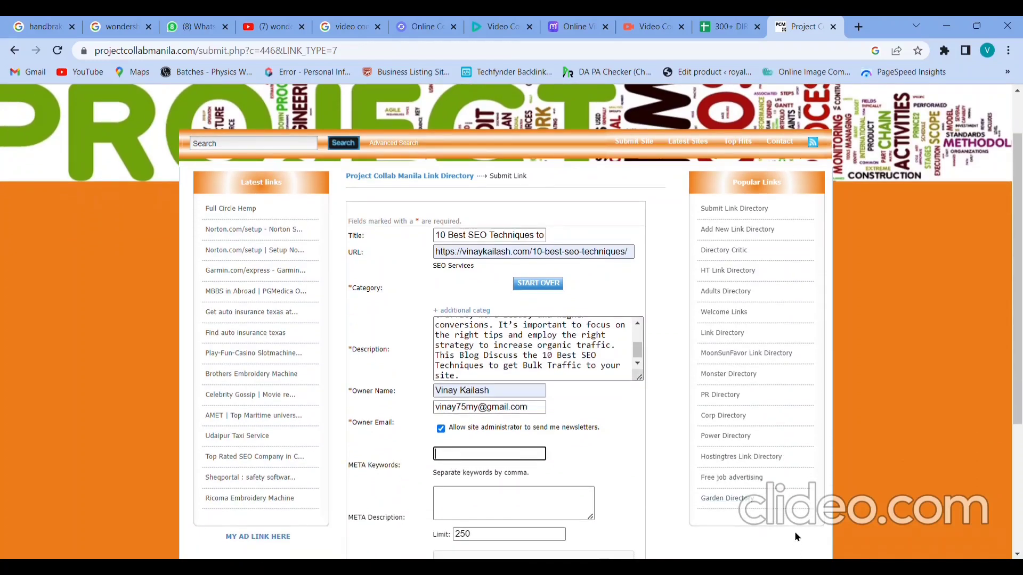
key(ctrl+v)
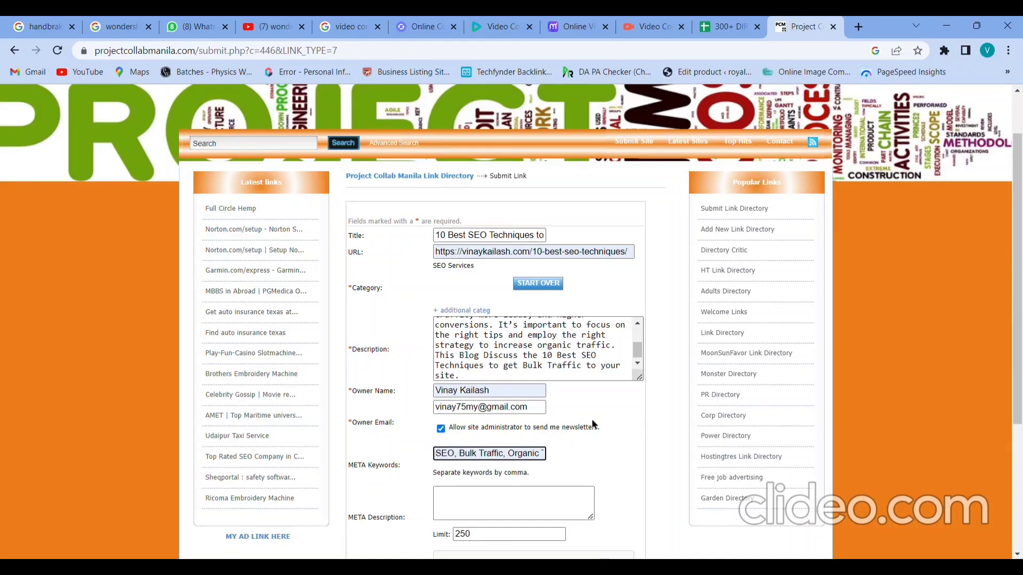
scroll(516, 456, down, 2)
click(477, 441)
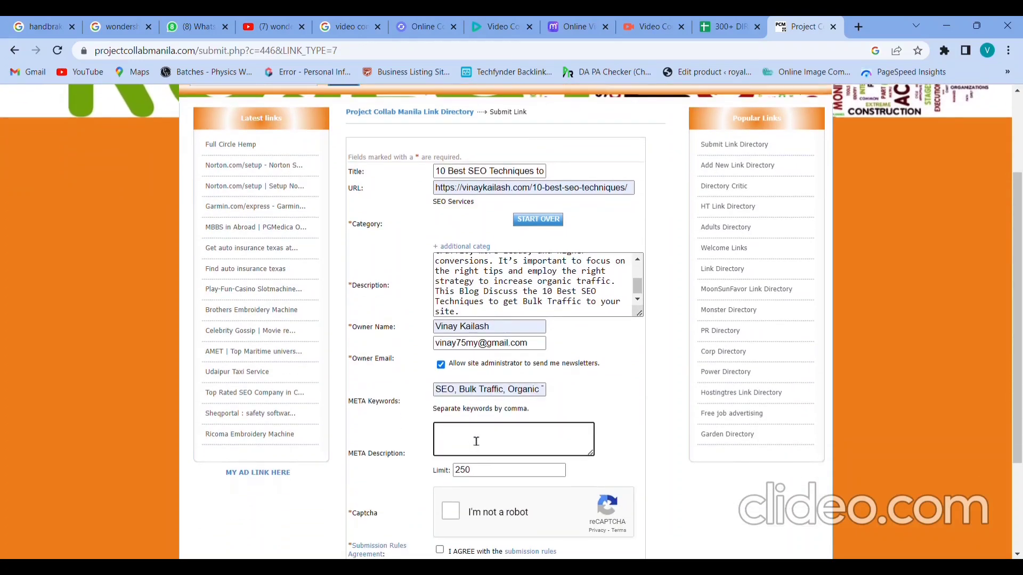
click(835, 510)
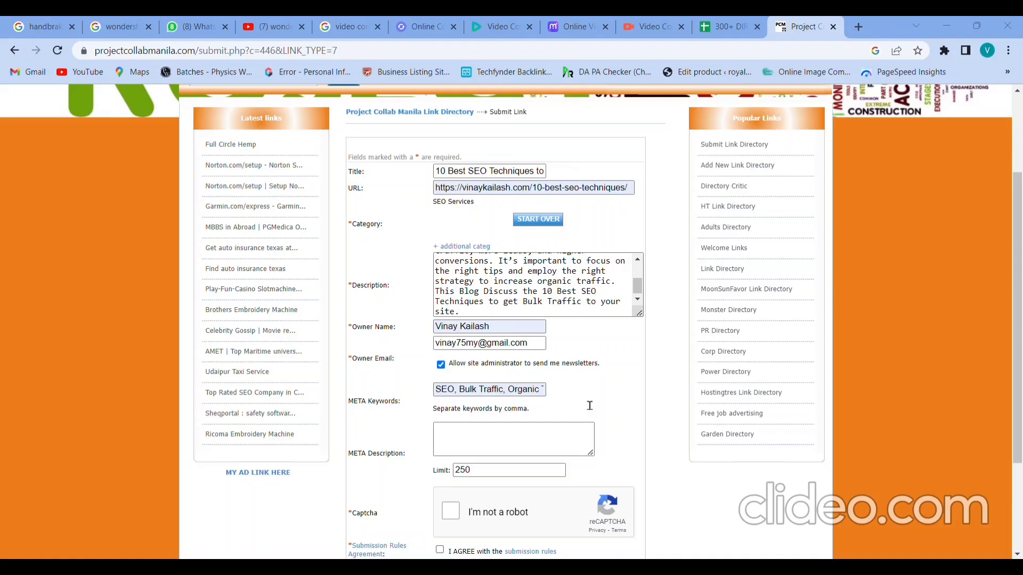
key(Tab)
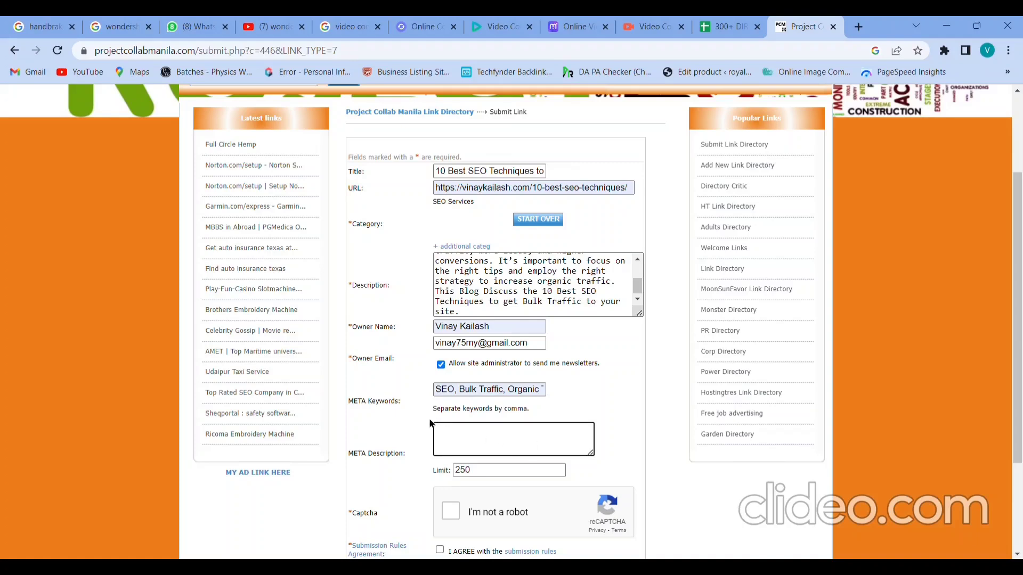
key(ctrl+v)
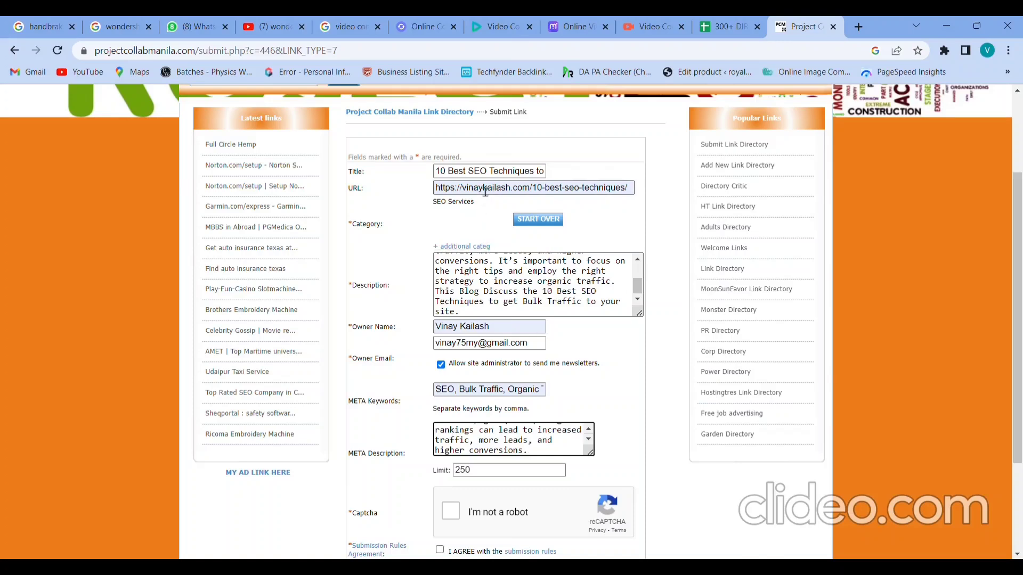
Step: Review the full link title and the description text on the form
click(474, 172)
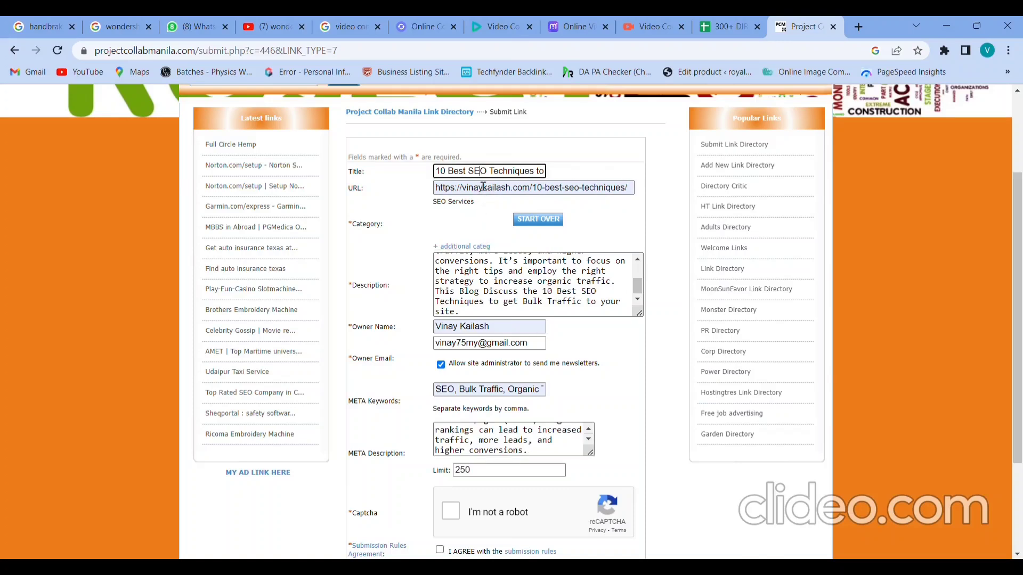
key(Right)
key(Right)
key(Right)
key(Right)
key(Right)
key(Right)
key(Right)
key(Right)
key(Right)
key(Right)
key(Right)
key(Right)
key(Right)
key(Right)
key(Right)
key(Right)
key(Right)
key(Right)
key(Right)
key(Right)
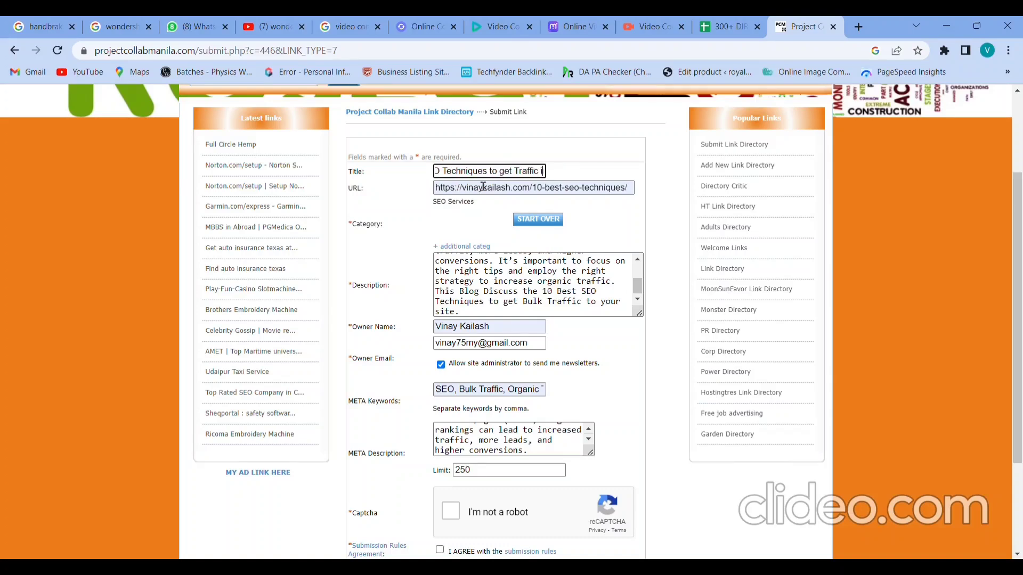
click(485, 271)
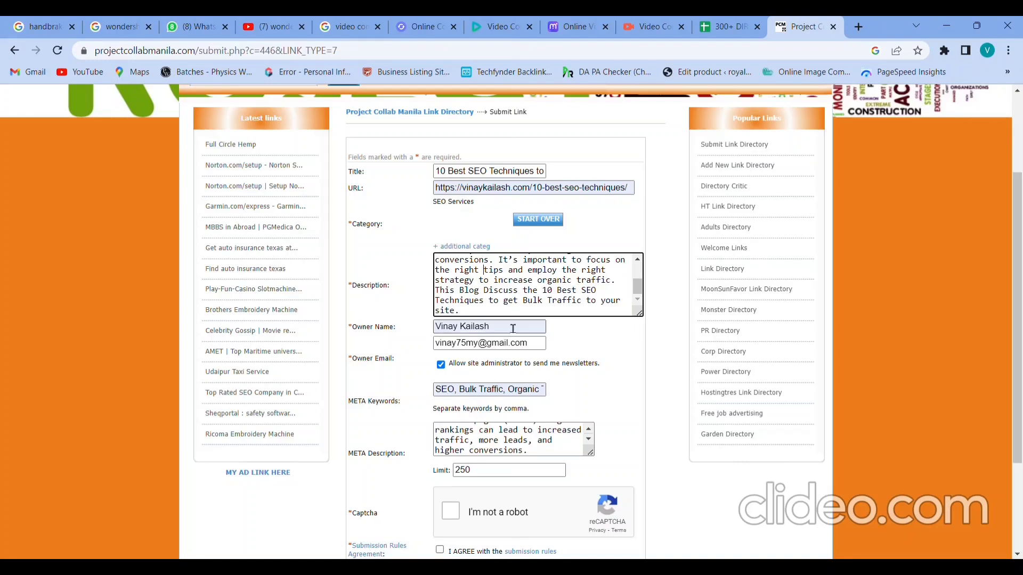
scroll(513, 328, down, 1)
Step: Pass the reCAPTCHA, agree to the submission rules, submit, and highlight the 'awaiting approval' confirmation
click(452, 446)
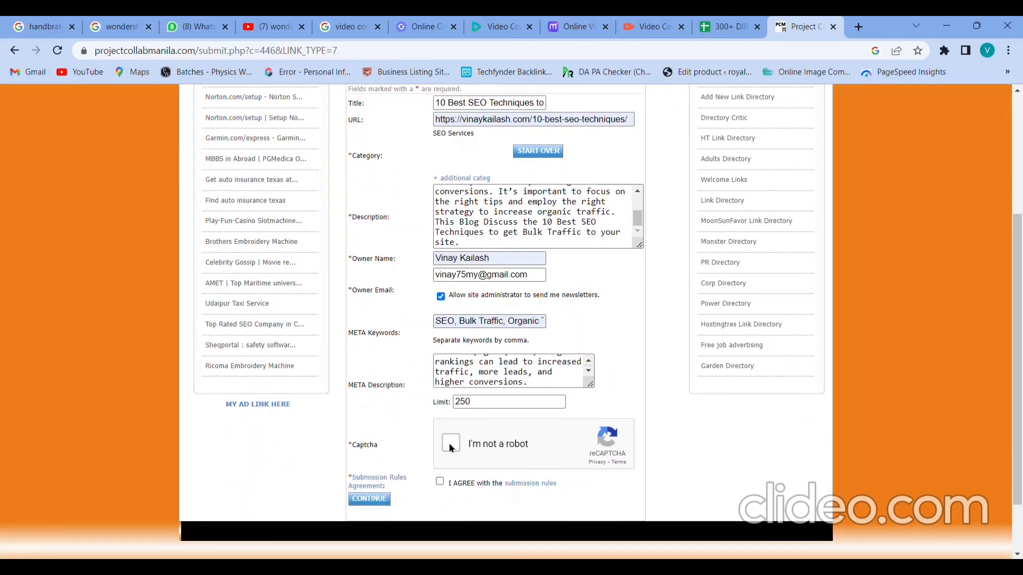
click(440, 482)
click(382, 502)
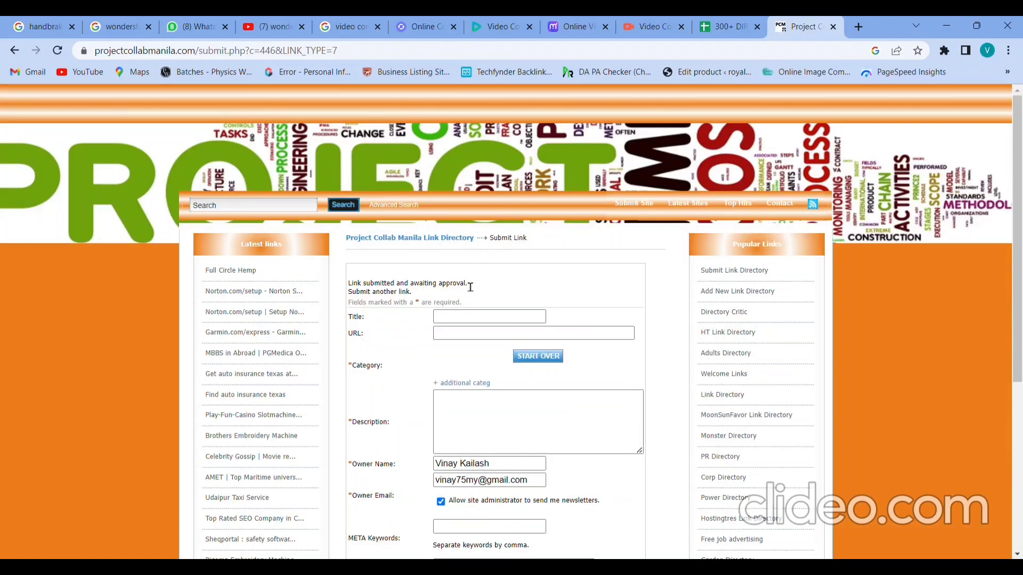
drag(468, 283, 506, 265)
click(506, 266)
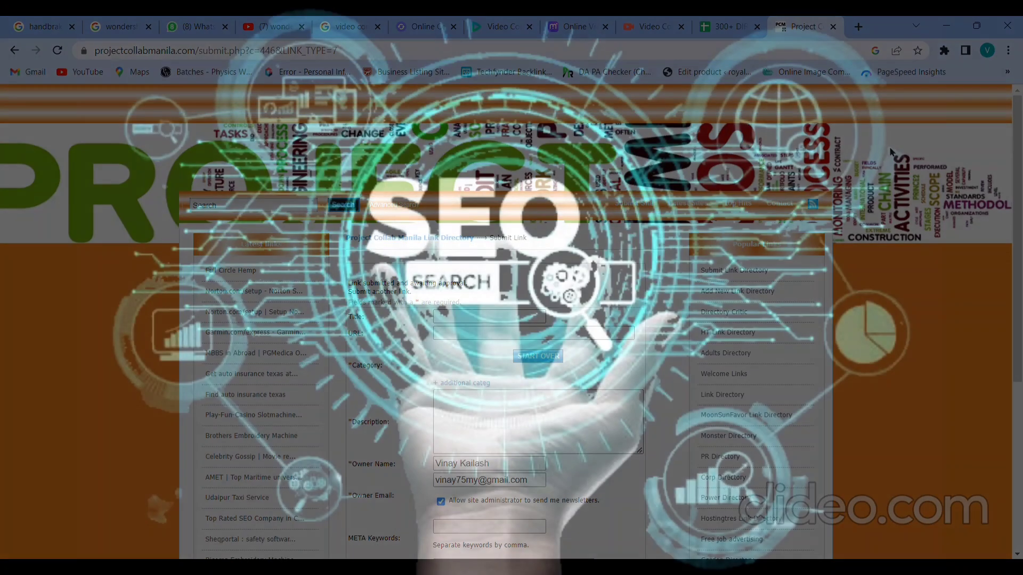